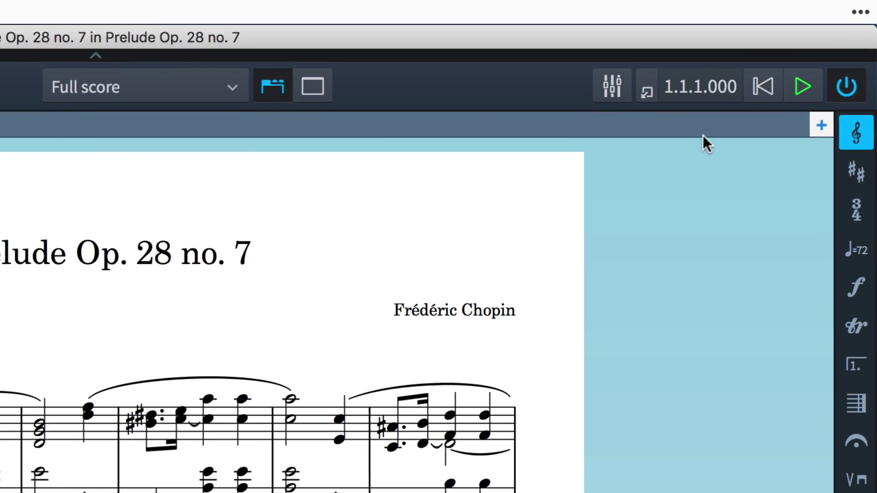
# Enable Show playhead when stopped in the Play preferences and apply it.
pyautogui.click(647, 89)
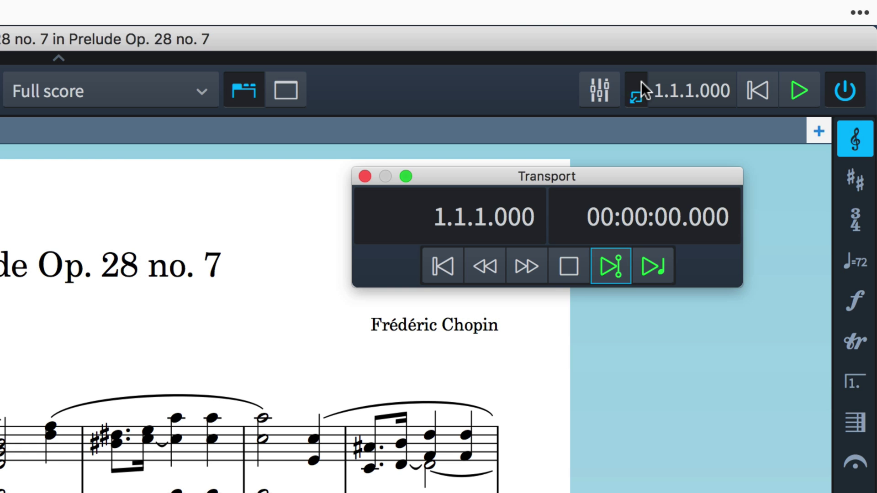
pyautogui.click(644, 89)
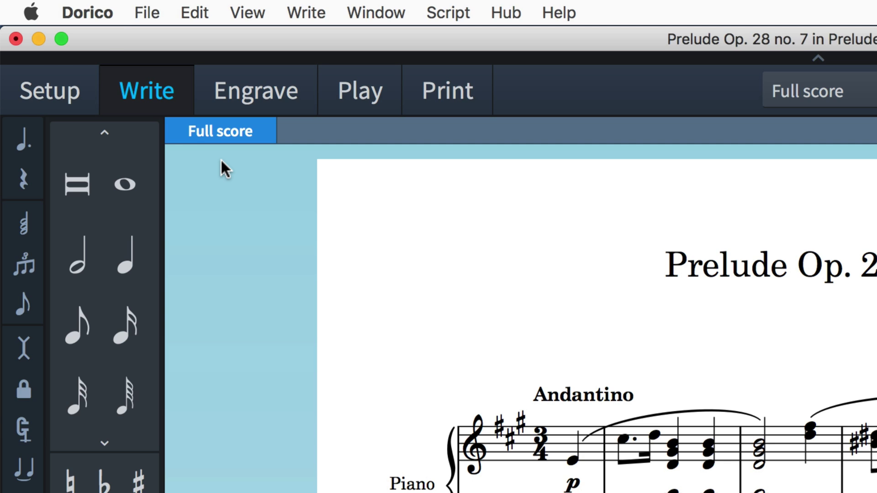
pyautogui.click(96, 13)
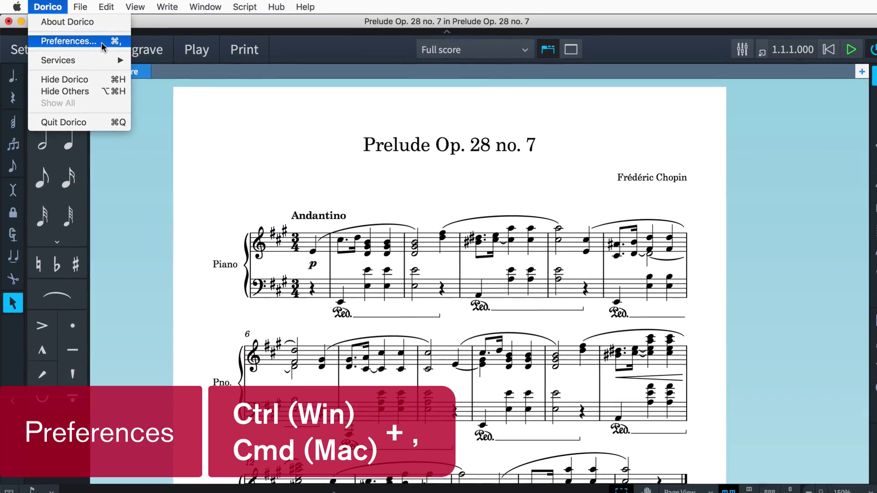
pyautogui.click(100, 42)
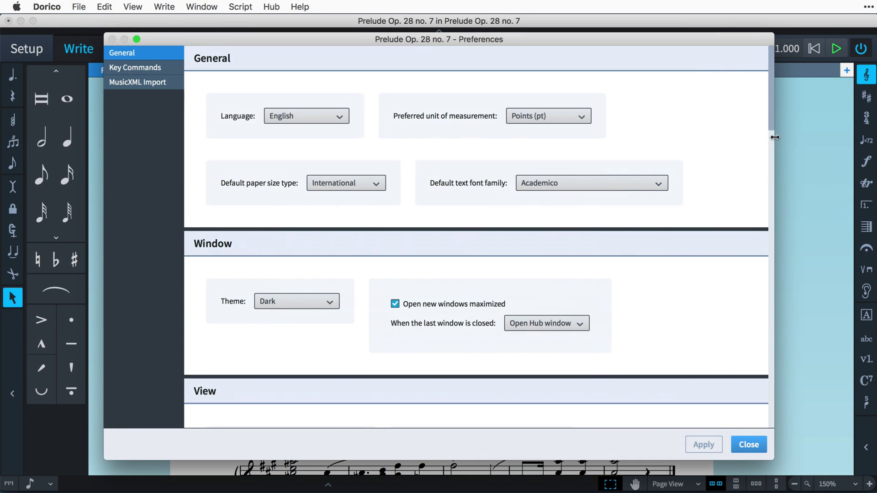
pyautogui.moveTo(771, 114); pyautogui.dragTo(770, 416)
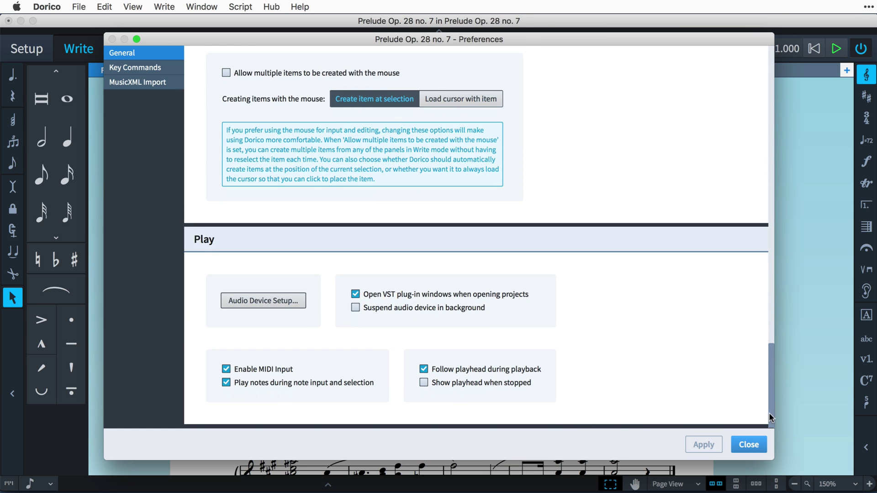
pyautogui.click(490, 388)
pyautogui.click(713, 446)
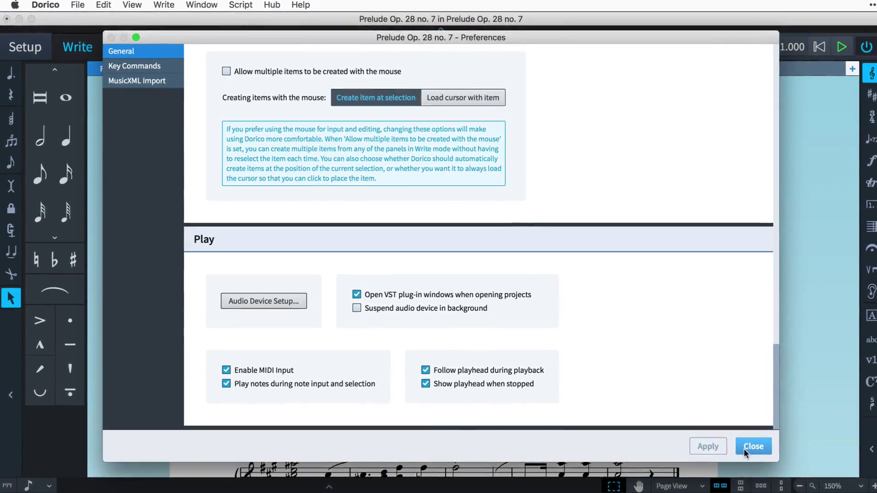
pyautogui.click(751, 447)
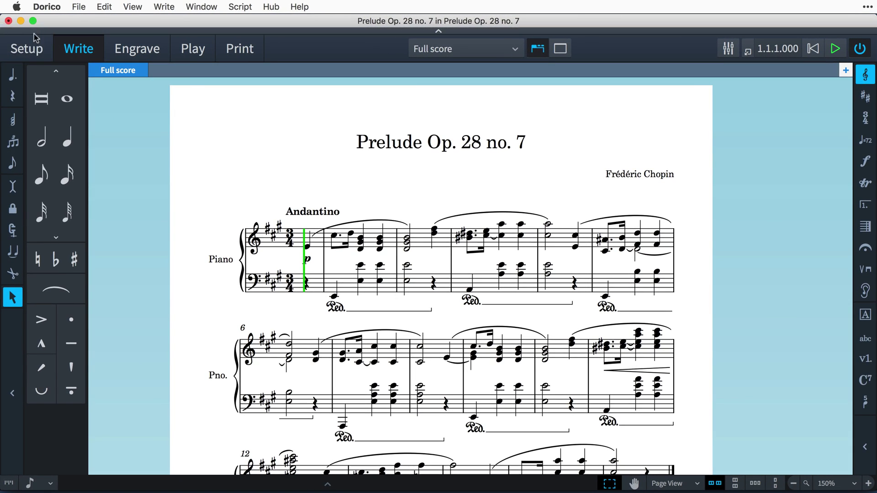
pyautogui.click(30, 48)
pyautogui.click(75, 52)
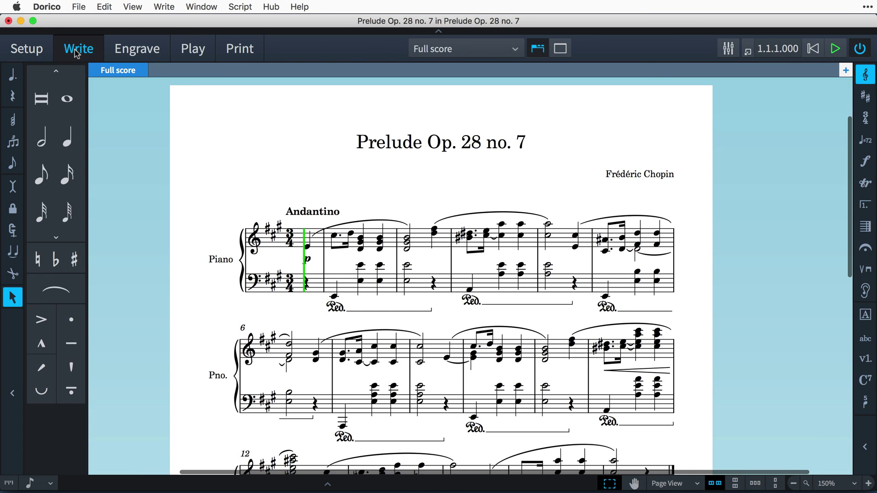
pyautogui.click(137, 49)
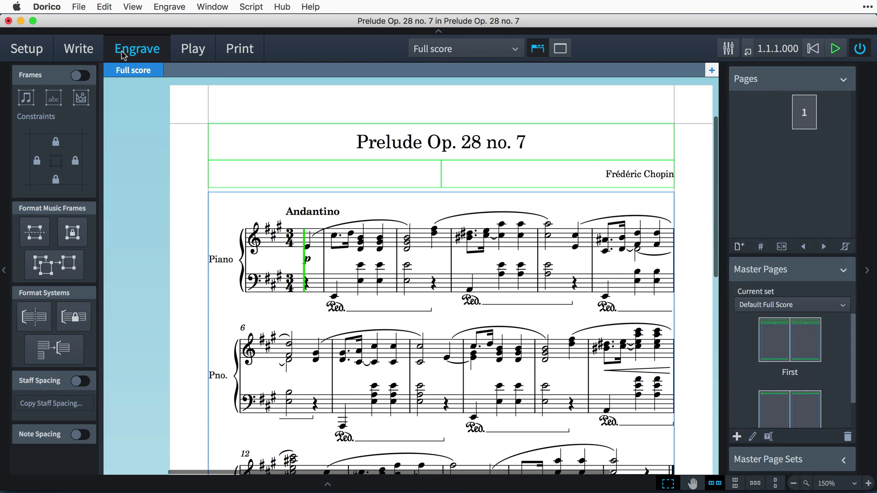
pyautogui.click(200, 51)
pyautogui.click(227, 51)
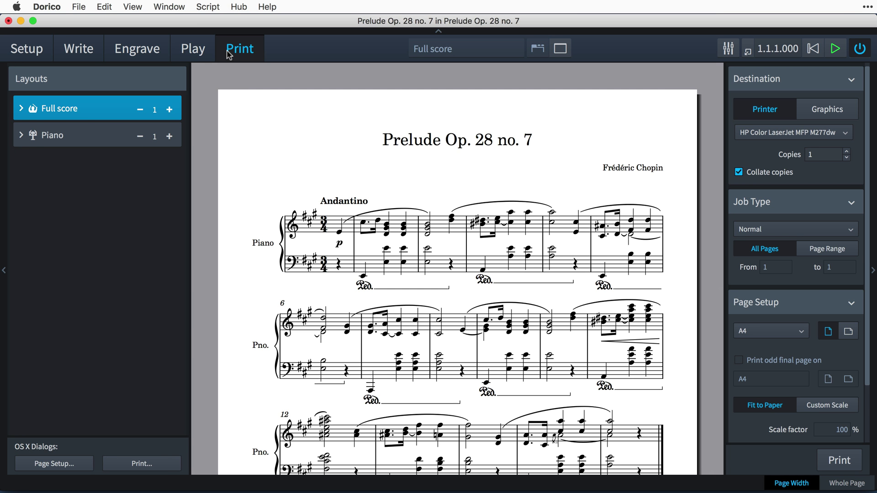
pyautogui.click(91, 54)
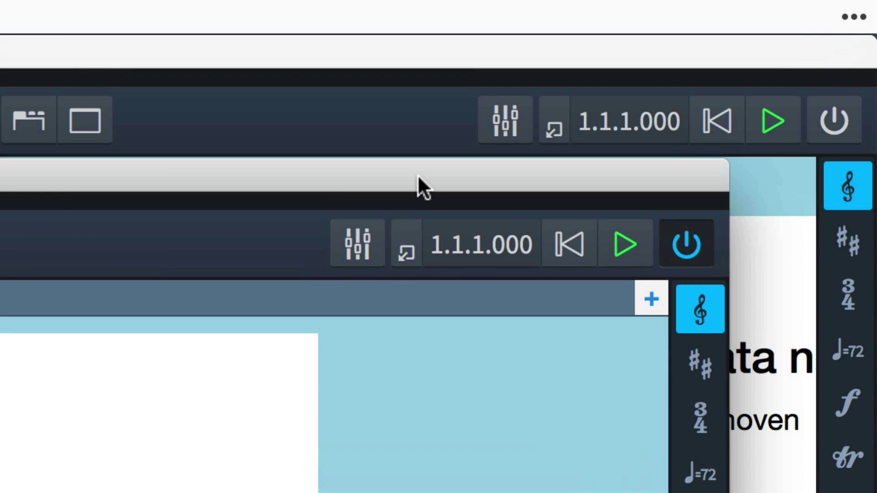
# Move the Music Examples project window into position.
pyautogui.moveTo(418, 174); pyautogui.dragTo(409, 185)
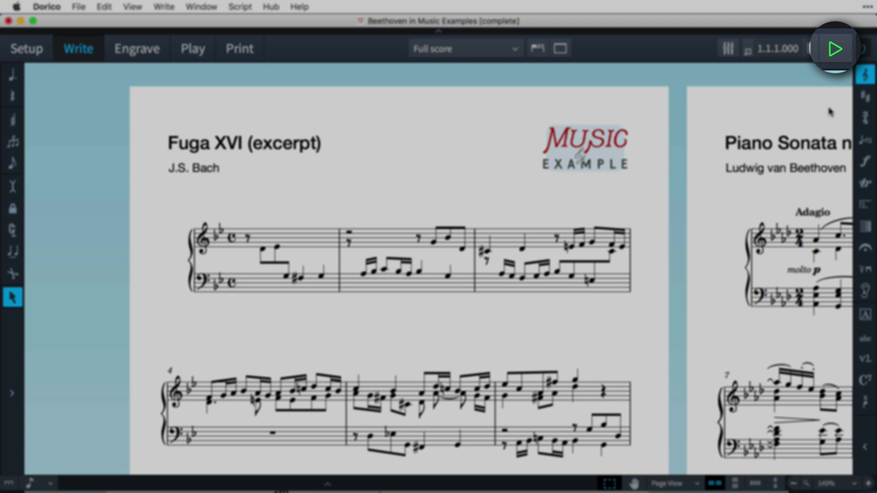
# Play the Bach fugue, stop, then resume and stop again in bar 11.
pyautogui.click(835, 48)
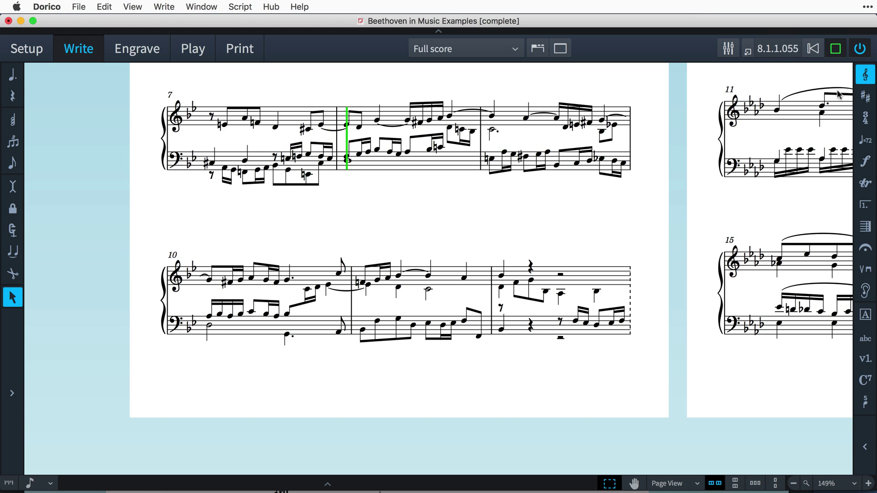
pyautogui.click(836, 49)
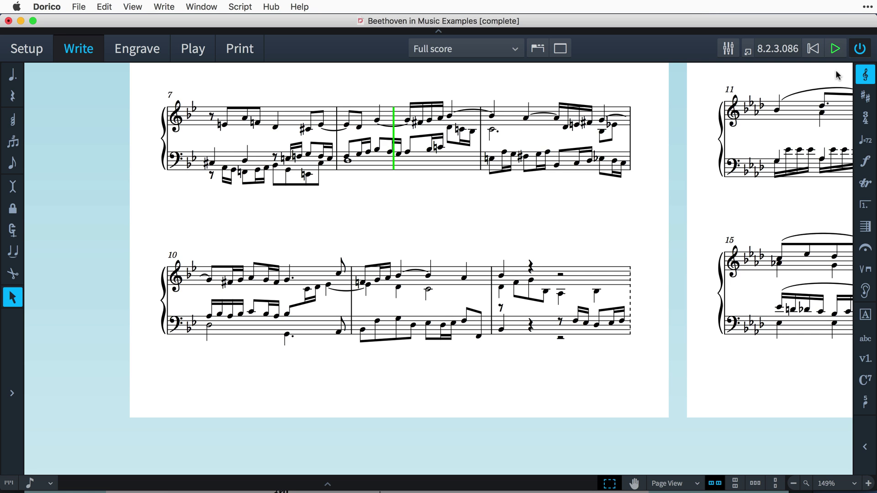
pyautogui.click(836, 48)
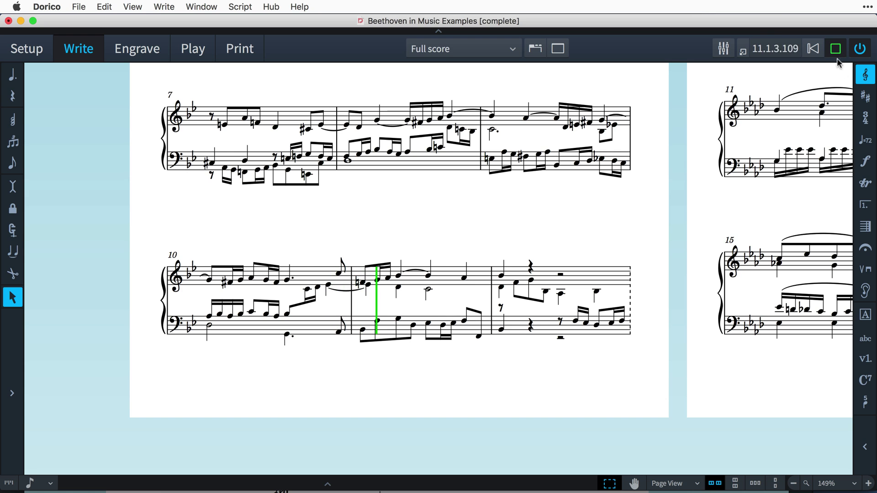
pyautogui.click(835, 48)
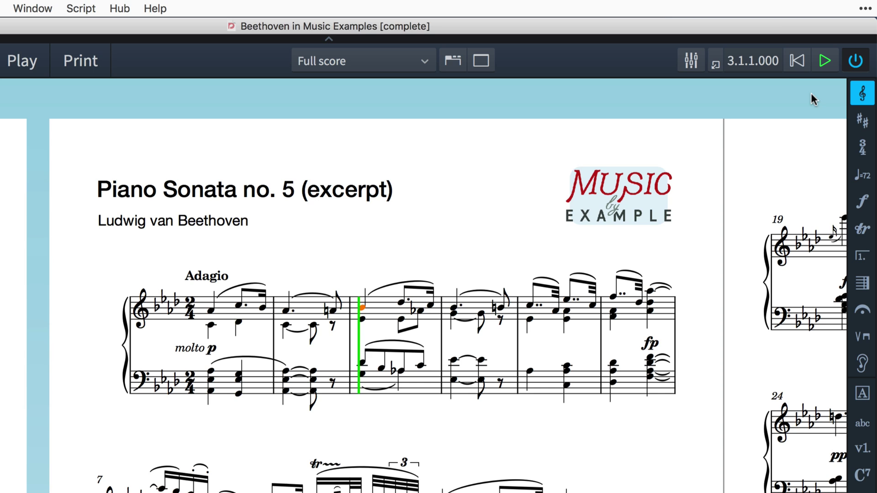
# Play from the bar 3 note of the Beethoven sonata, then rewind to the project start.
pyautogui.click(798, 61)
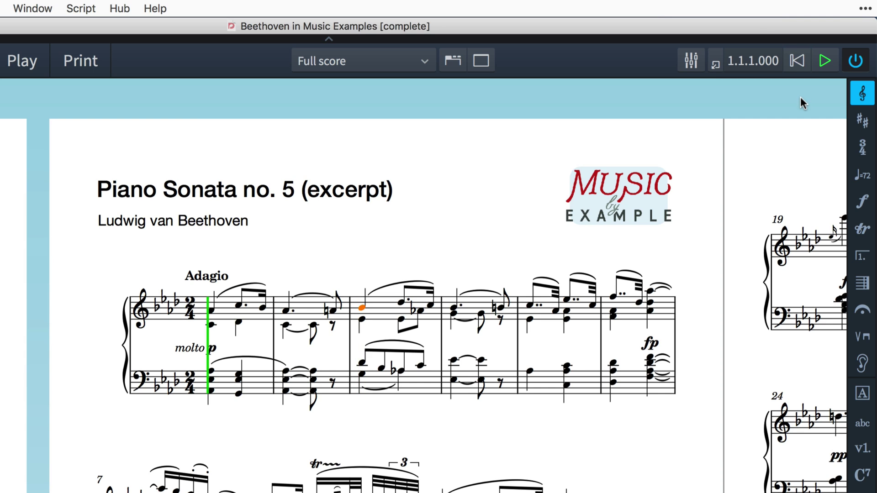
pyautogui.click(798, 62)
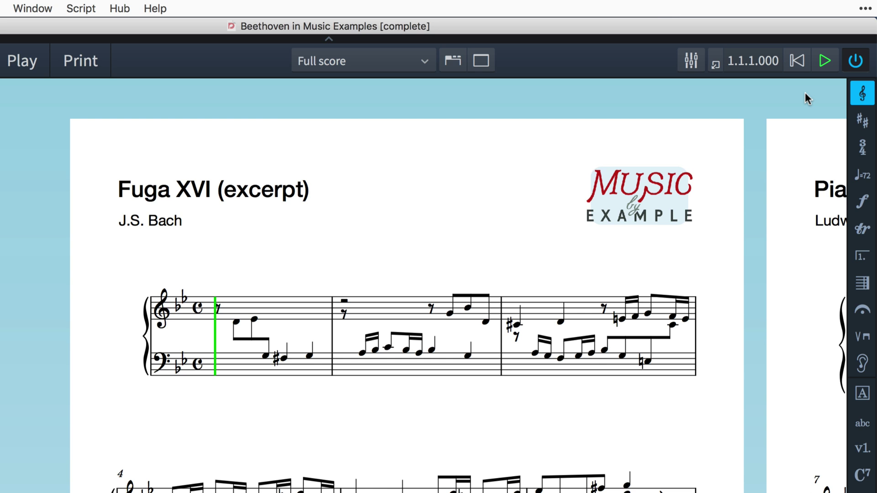
pyautogui.press('space')
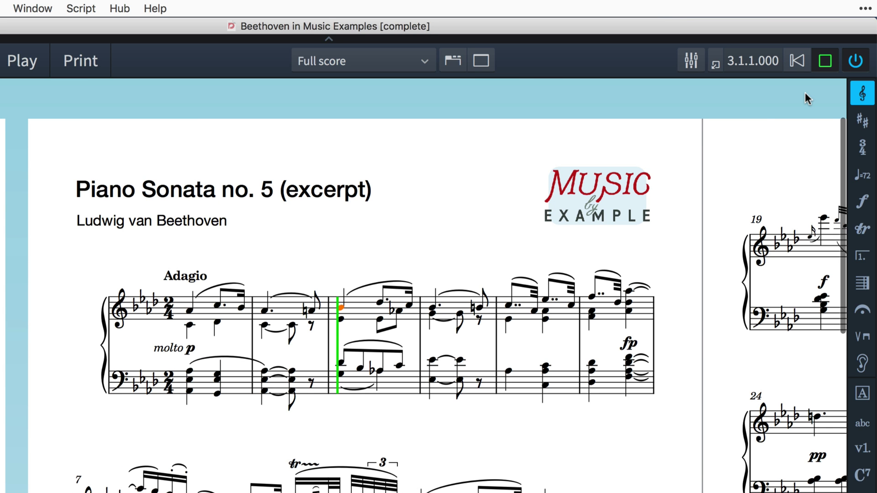
pyautogui.click(798, 61)
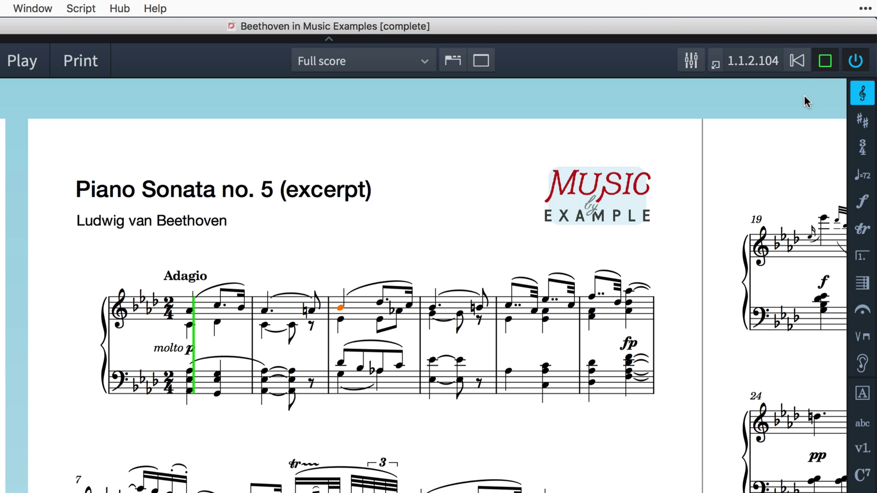
pyautogui.click(798, 61)
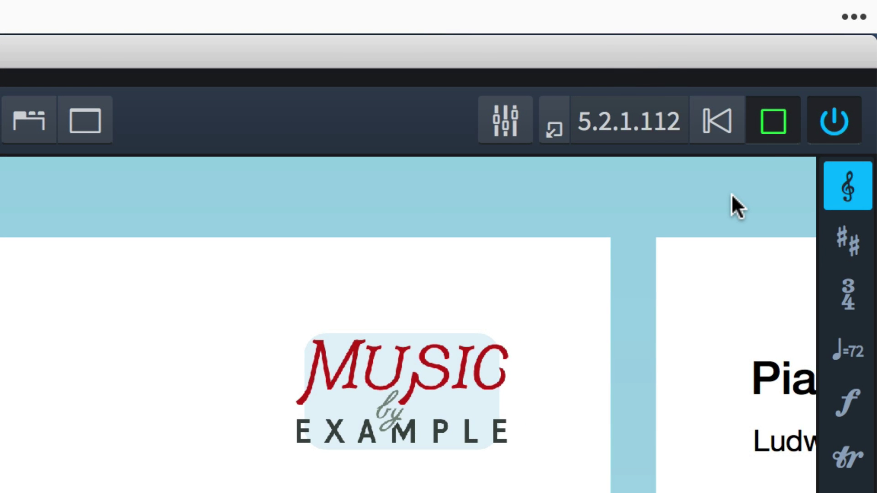
# Stop playback and show the Transport window over the Chopin Prelude.
pyautogui.click(773, 127)
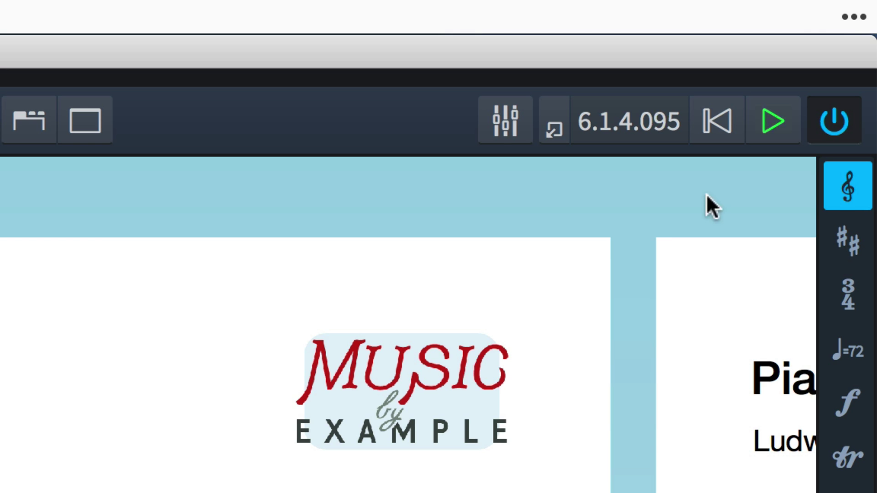
pyautogui.click(558, 124)
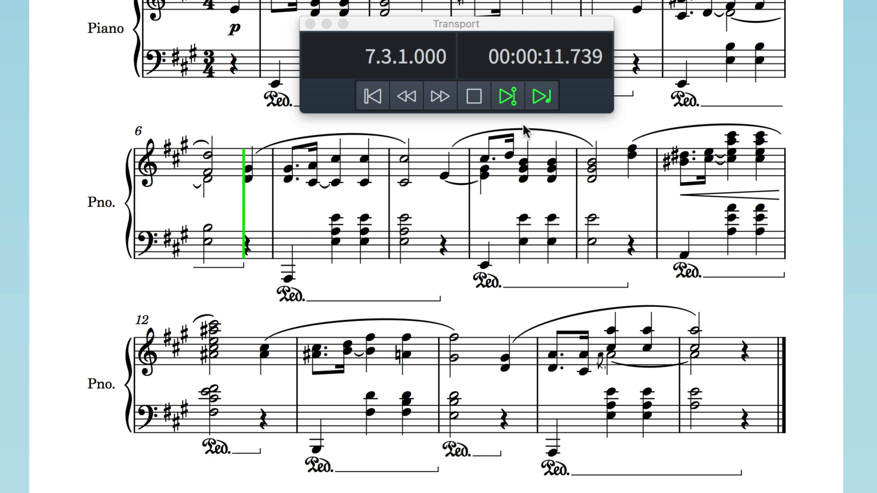
# Start and stop playback from the Transport window, then select the treble chord in bar 10.
pyautogui.click(512, 102)
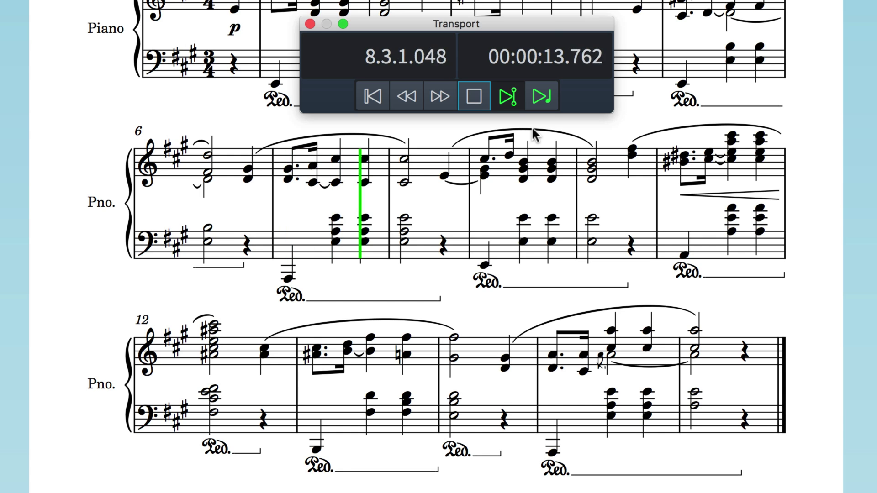
pyautogui.click(475, 98)
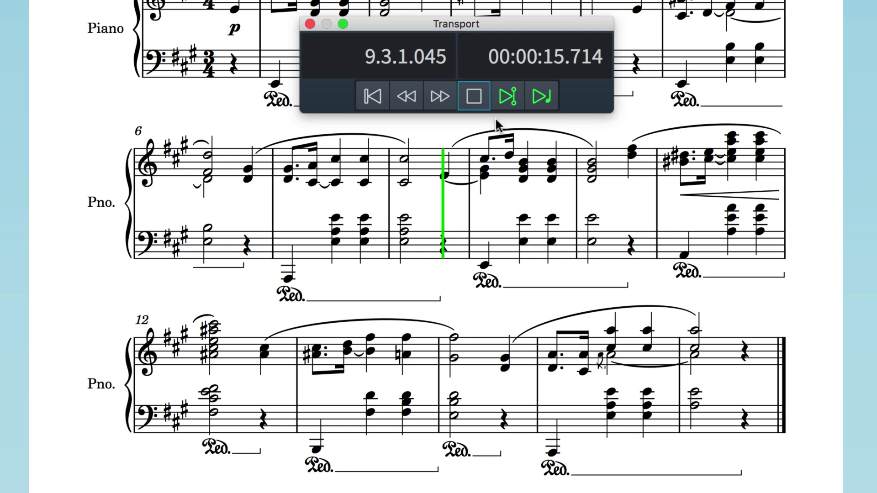
pyautogui.click(627, 175)
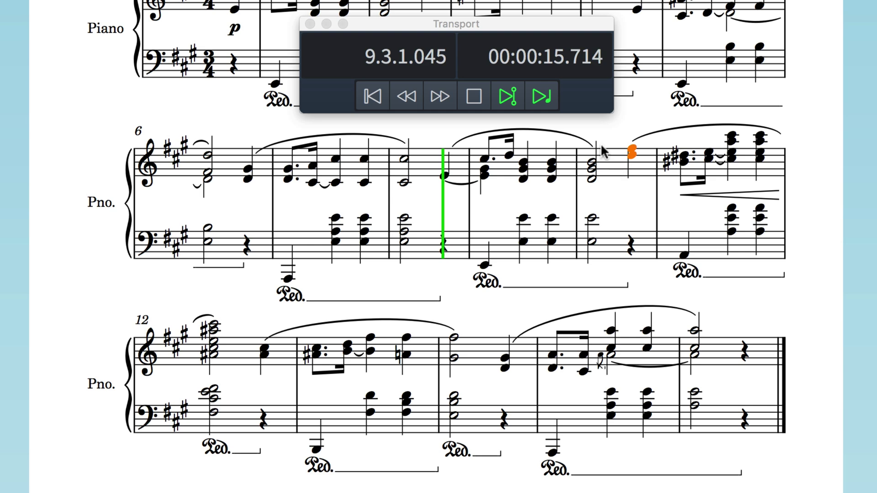
# Play from the bar 10 chord, fast-forward, rewind, and stop in bar 15.
pyautogui.click(545, 99)
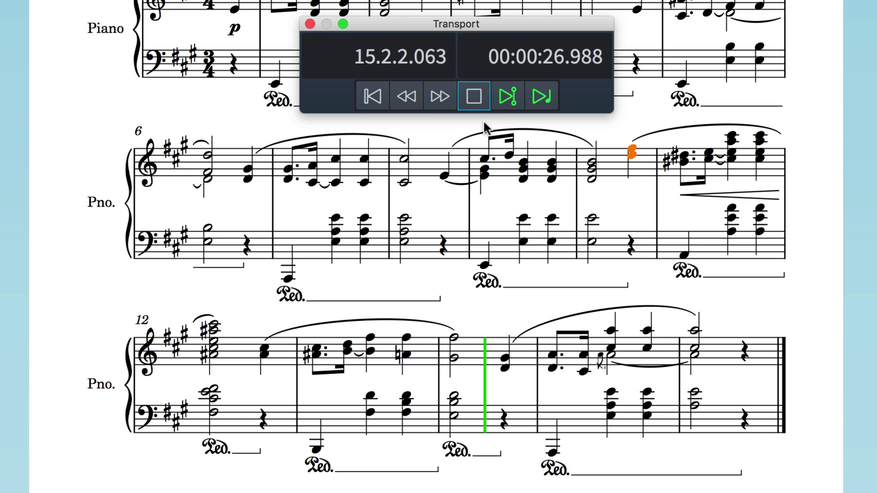
pyautogui.click(440, 96)
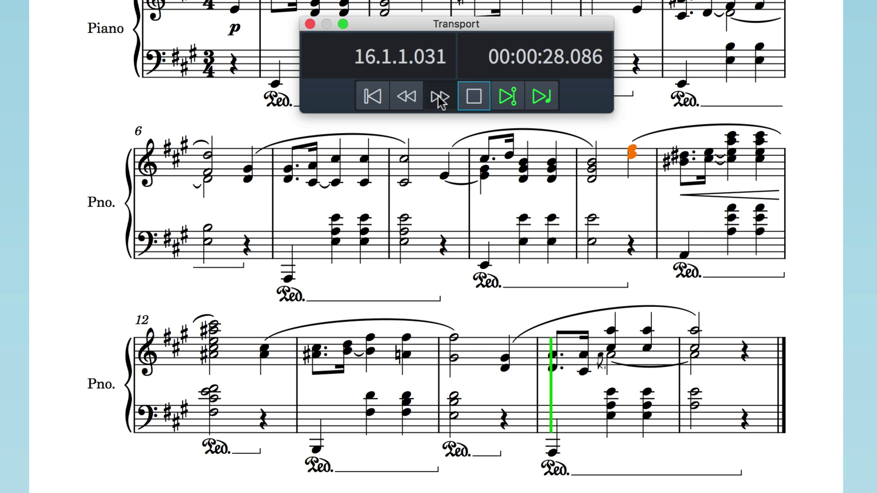
pyautogui.click(409, 97)
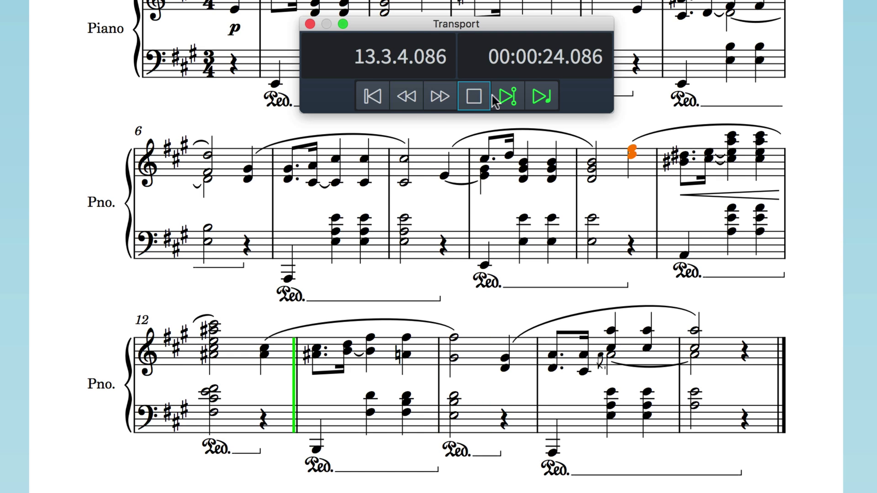
pyautogui.press('space')
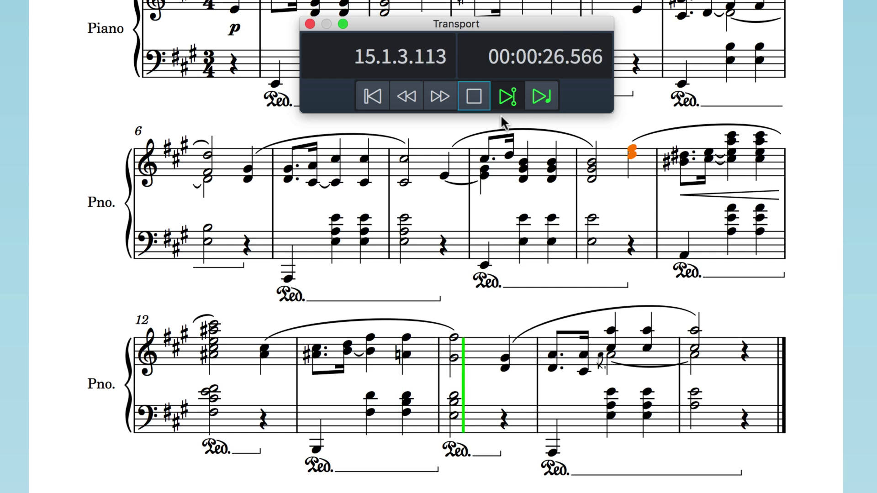
pyautogui.click(476, 98)
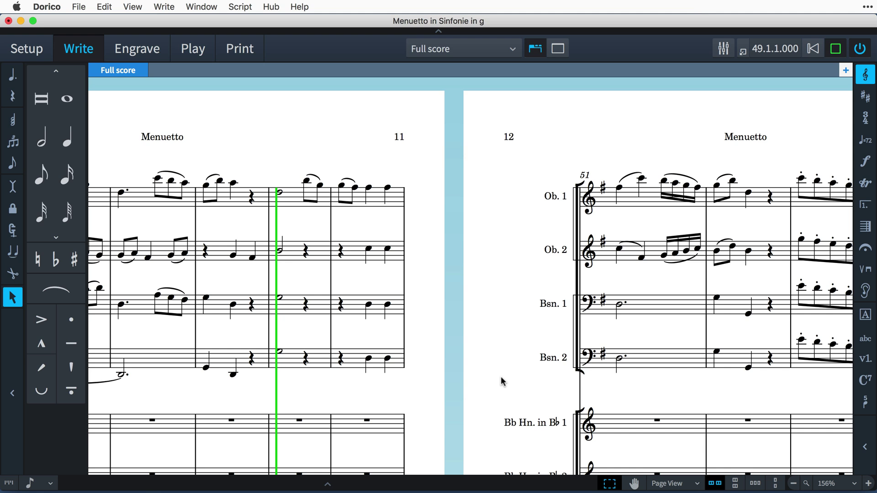
# Start and stop playback from bar 49, then play the Menuetto from its flow start.
pyautogui.press('space')
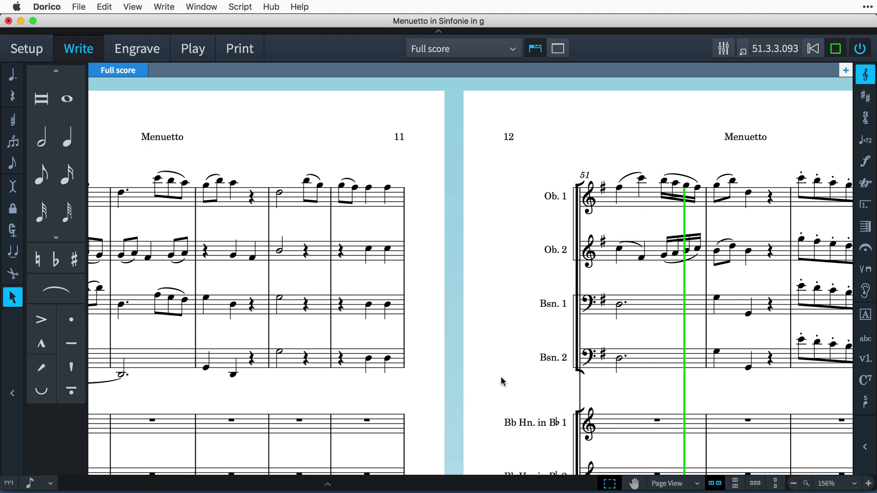
pyautogui.press('space')
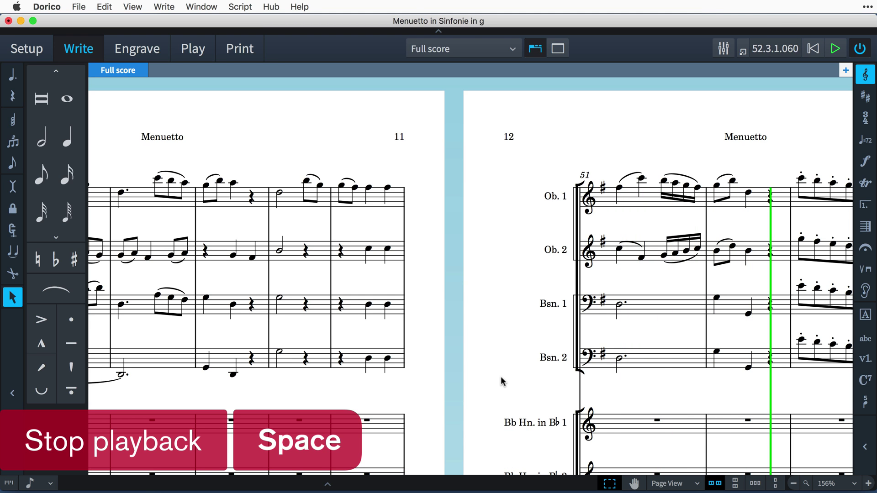
pyautogui.press('space')
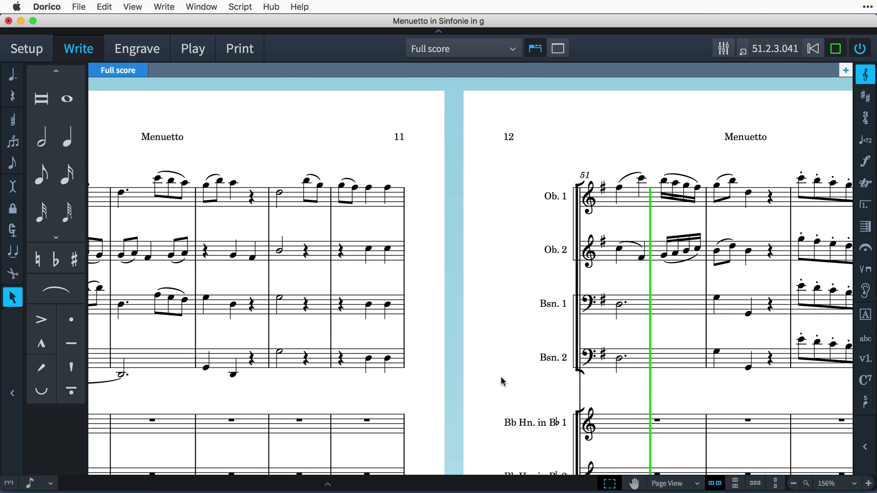
pyautogui.hotkey('shift', 'alt', 'space')
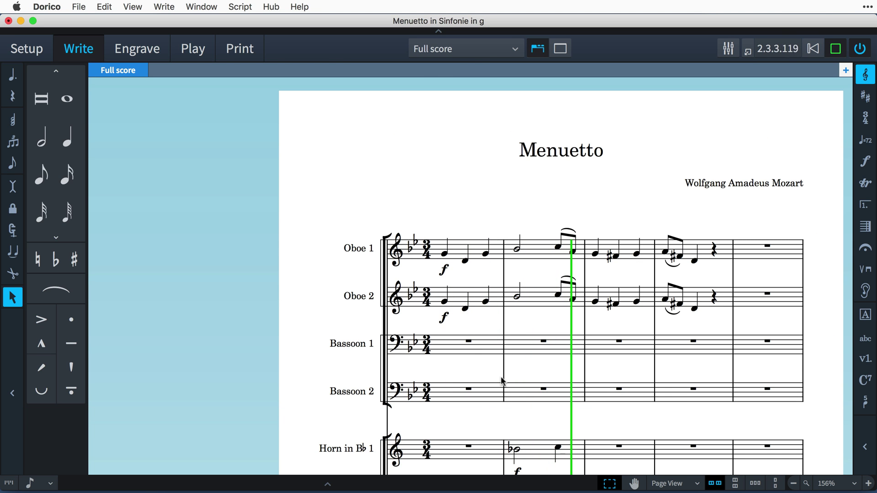
# Audition the horn passage from a single selected Bb Hn. 1 note.
pyautogui.press('space')
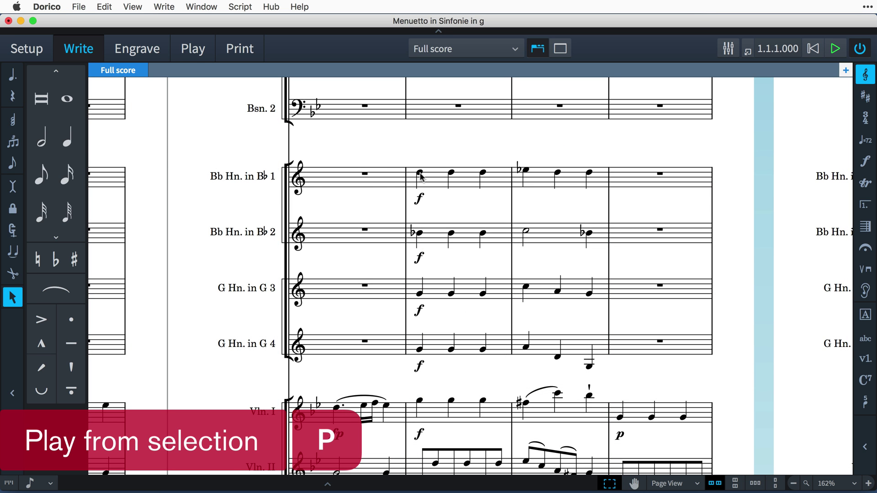
pyautogui.click(427, 170)
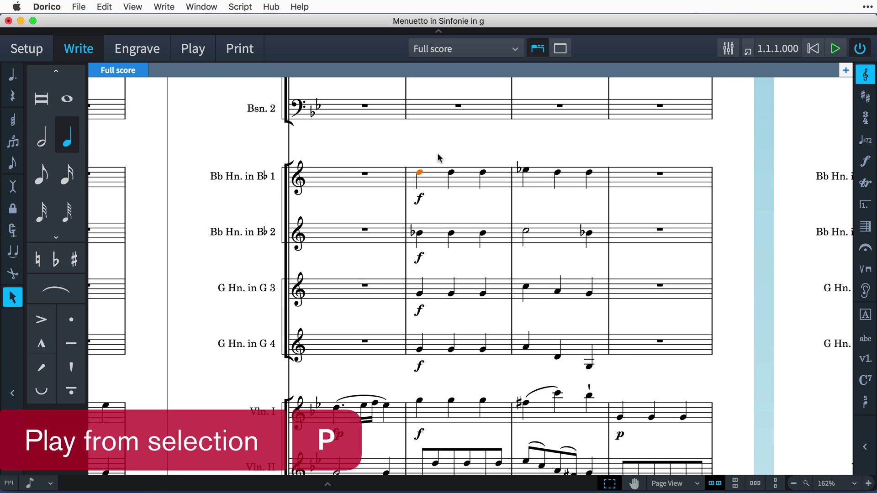
pyautogui.press('p')
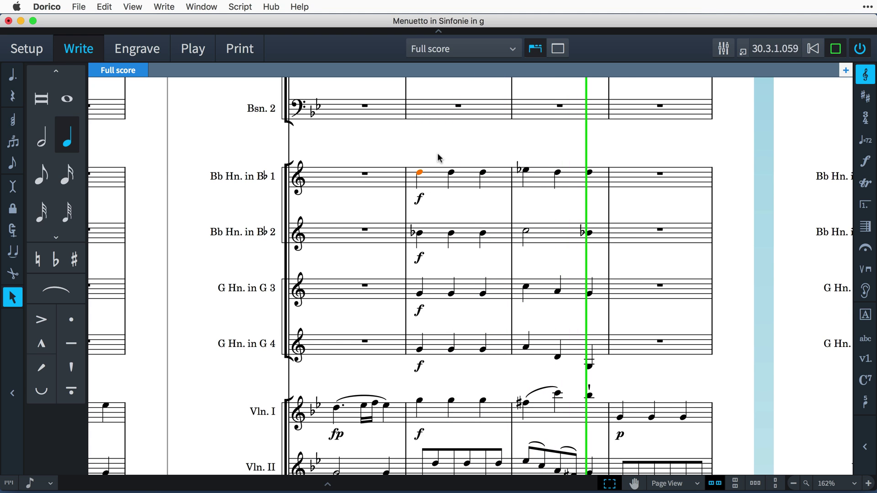
pyautogui.press('space')
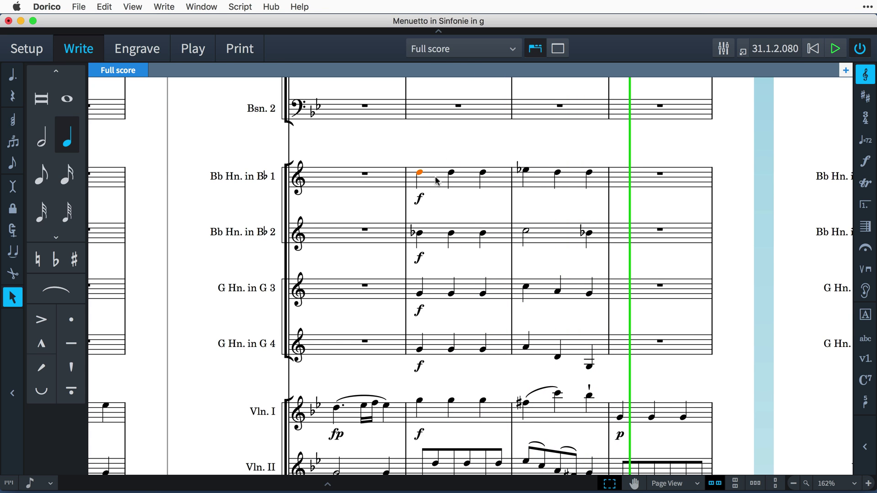
# Extend the selection across all four horns and play from that bar.
pyautogui.keyDown('shift'); pyautogui.click(438, 345); pyautogui.keyUp('shift')
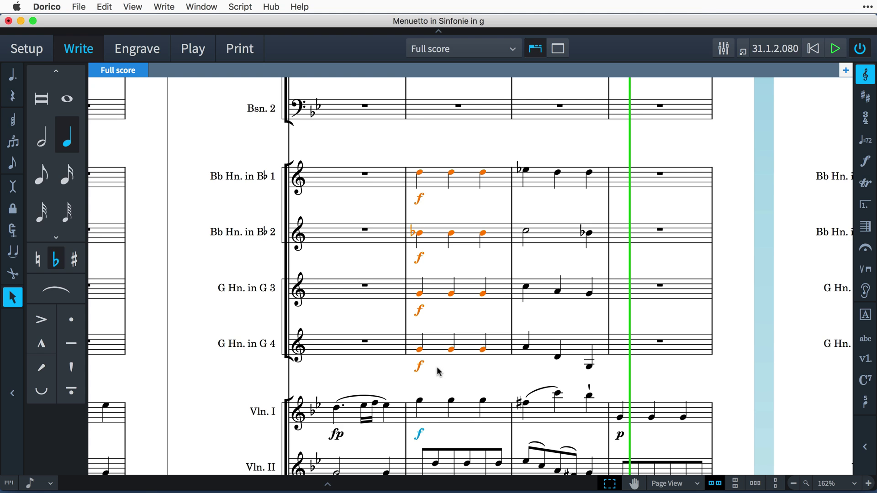
pyautogui.press('p')
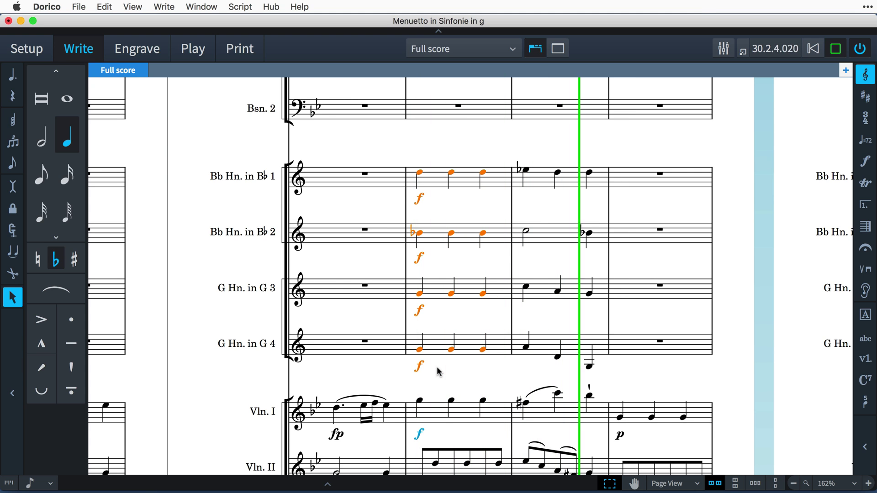
pyautogui.press('space')
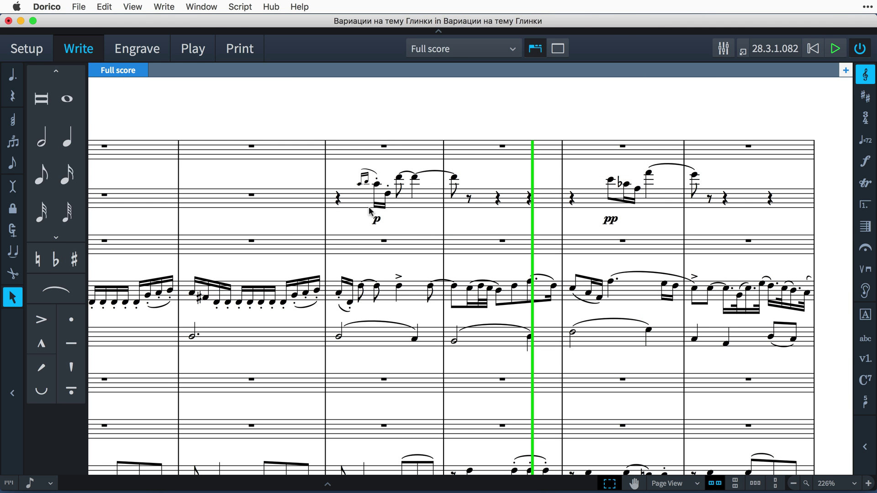
# Play the Glinka variations from the whole of bar 27, then stop.
pyautogui.click(358, 207)
pyautogui.press('p')
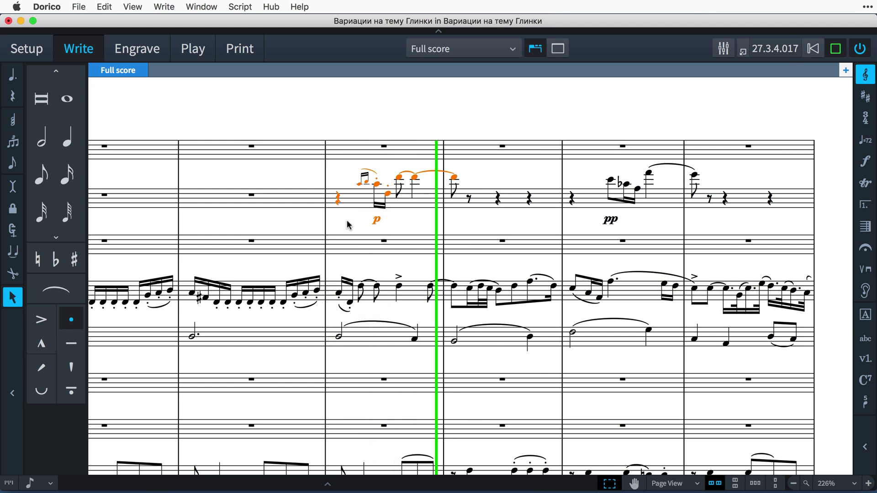
pyautogui.press('space')
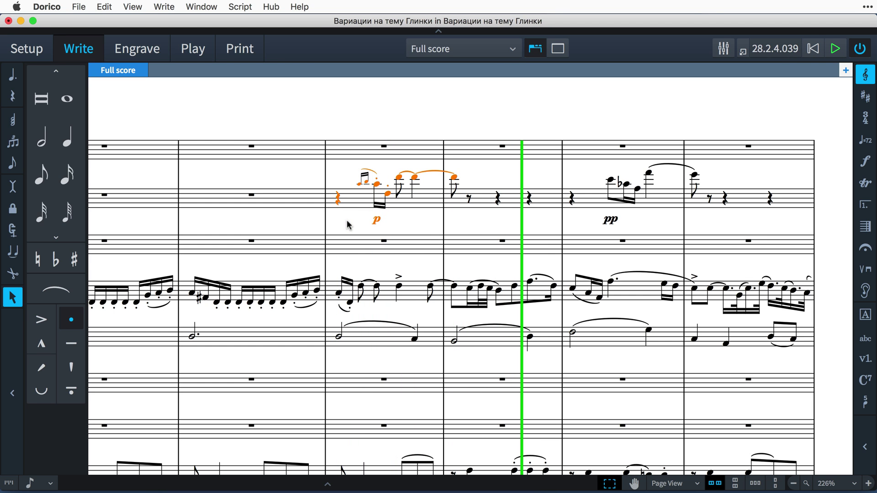
# Play from a single selected note in bar 27, then stop.
pyautogui.click(377, 184)
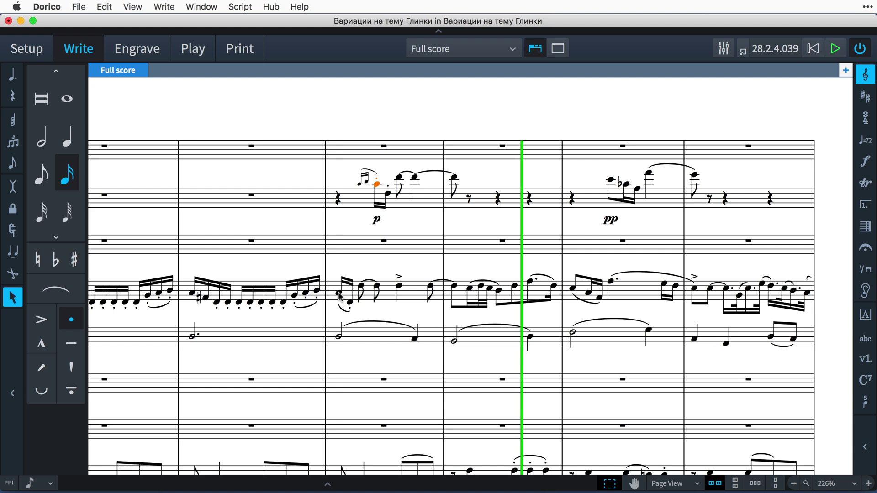
pyautogui.press('space')
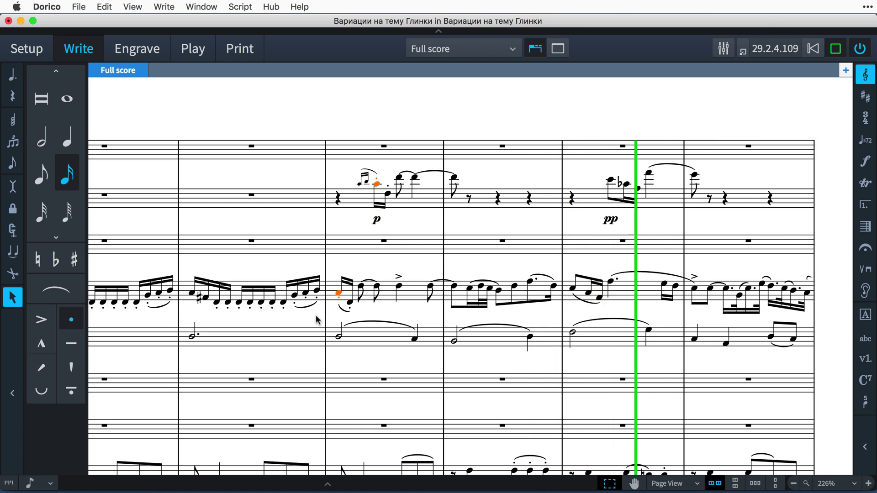
pyautogui.press('space')
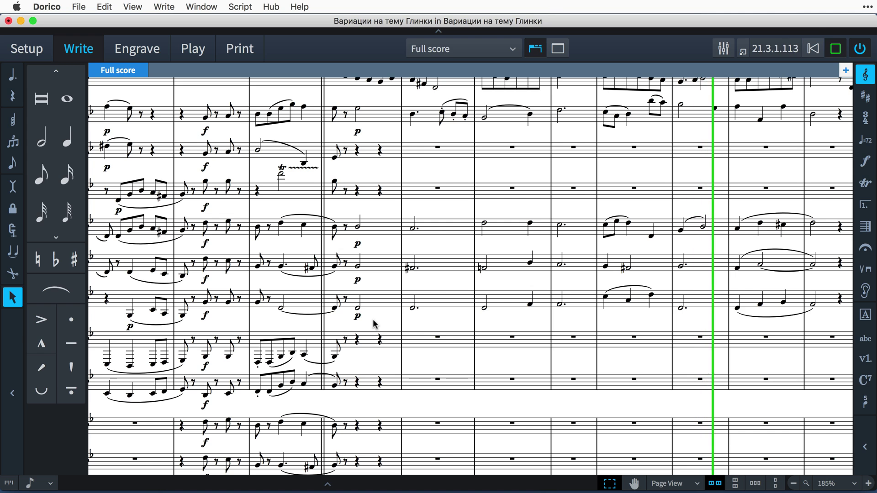
# Solo the three clarinet parts with Alt+S and verify their soloed channels in the Mixer.
pyautogui.press('space')
pyautogui.click(436, 233)
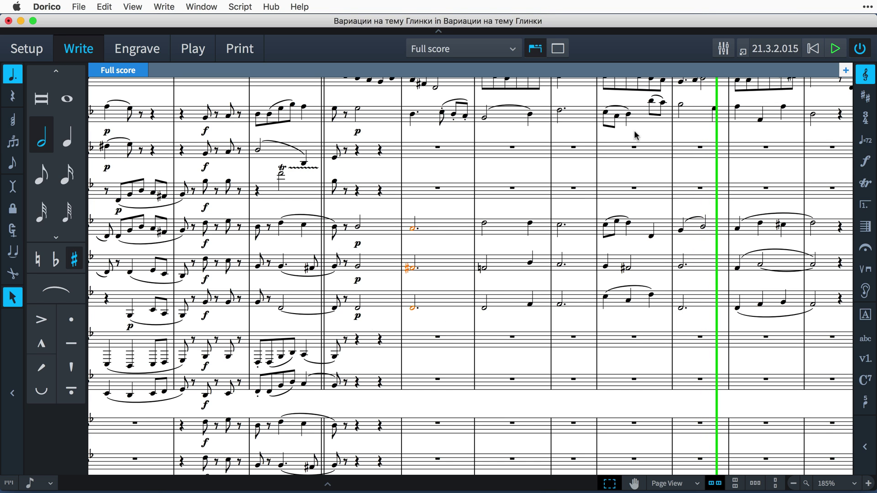
pyautogui.hotkey('alt', 's')
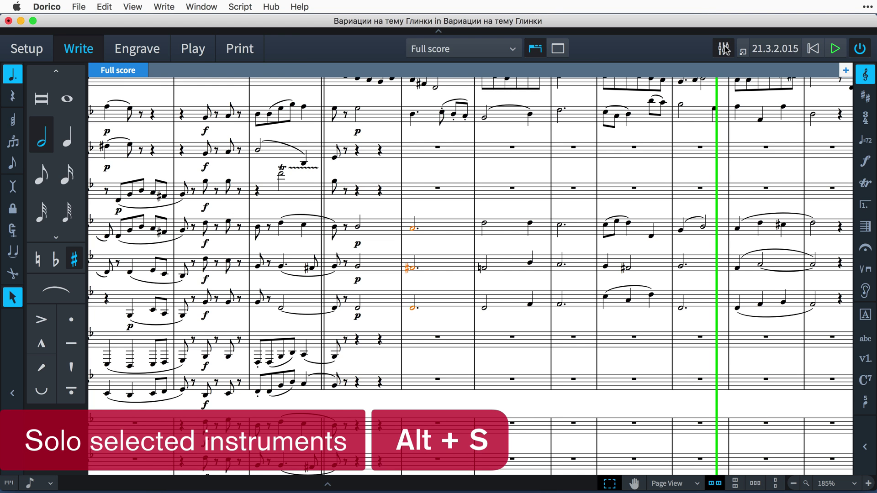
pyautogui.click(724, 48)
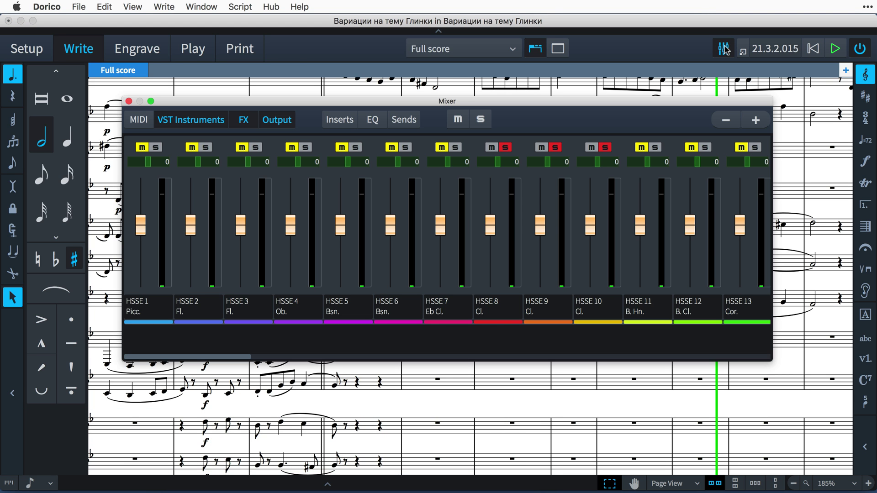
pyautogui.click(724, 48)
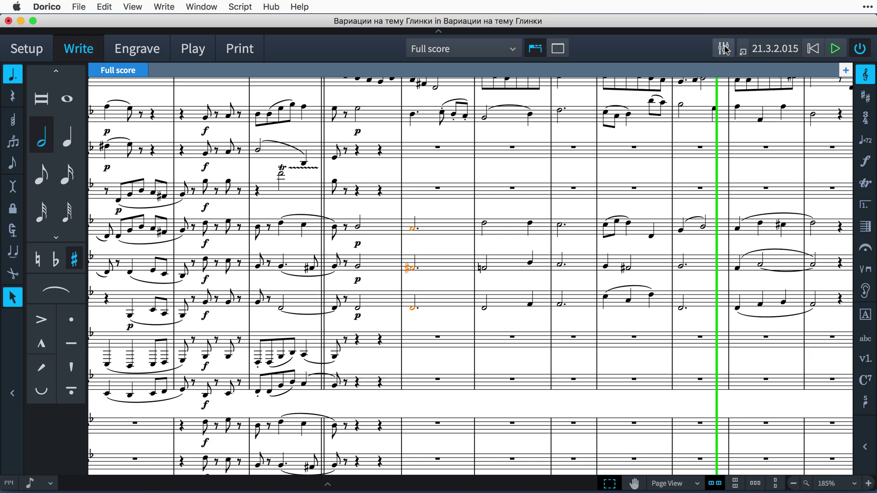
pyautogui.press('space')
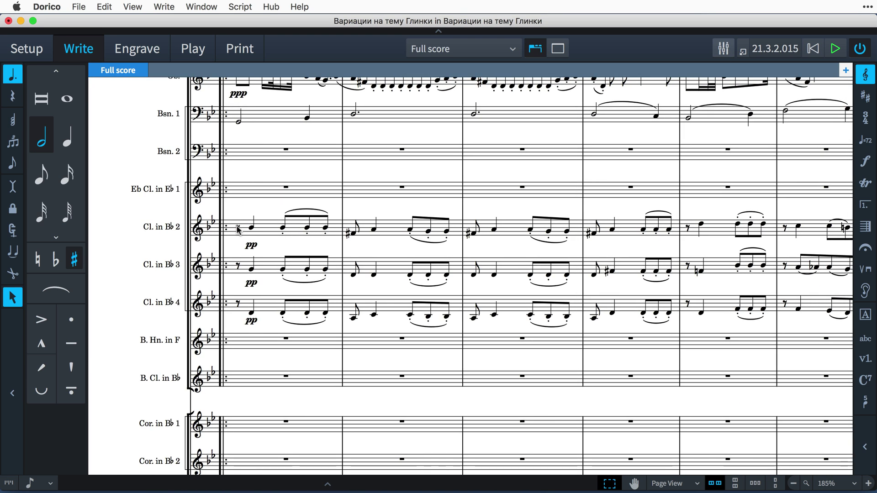
# Play the soloed clarinets from the Cl. in B♭ 2 eighth rest, then open the Play menu in Play mode.
pyautogui.click(238, 228)
pyautogui.press('p')
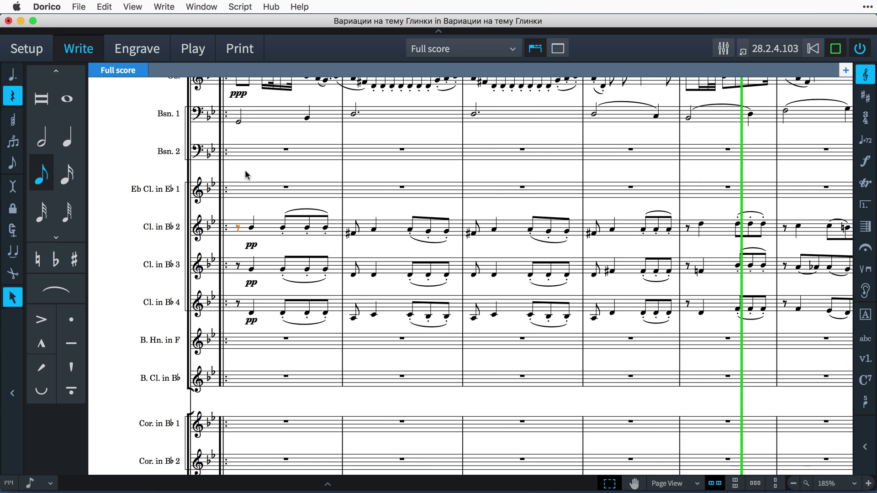
pyautogui.press('space')
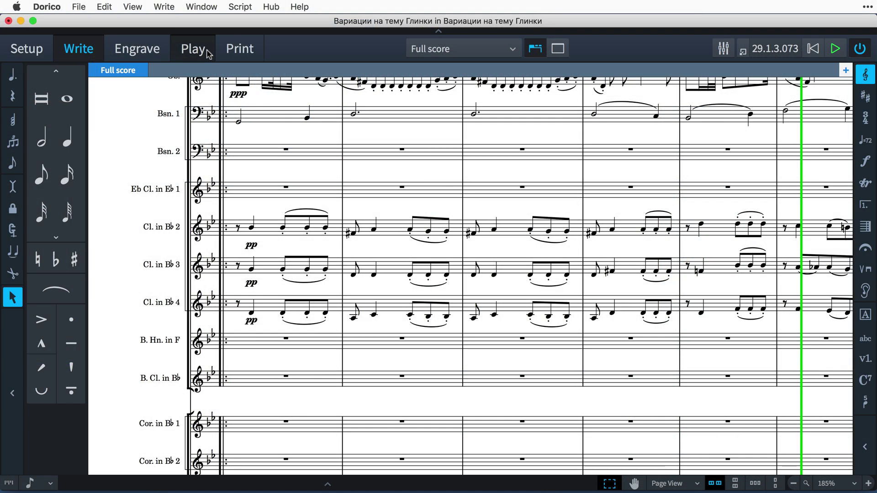
pyautogui.click(194, 49)
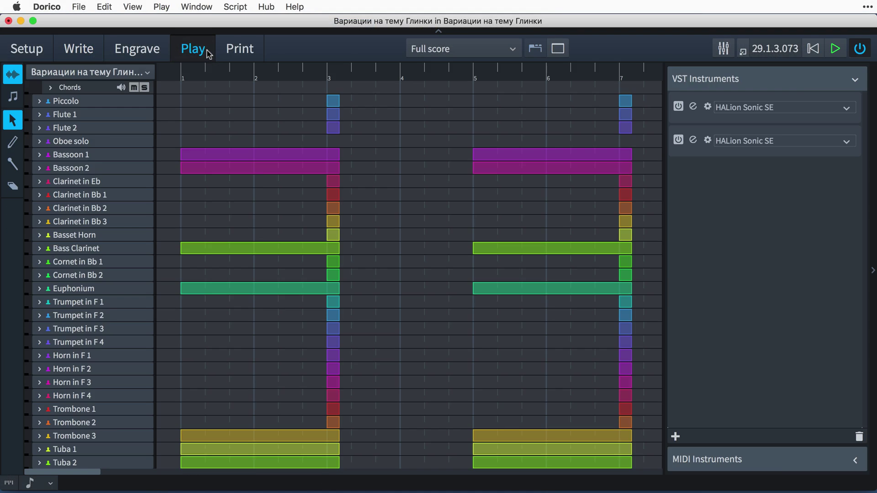
pyautogui.click(161, 7)
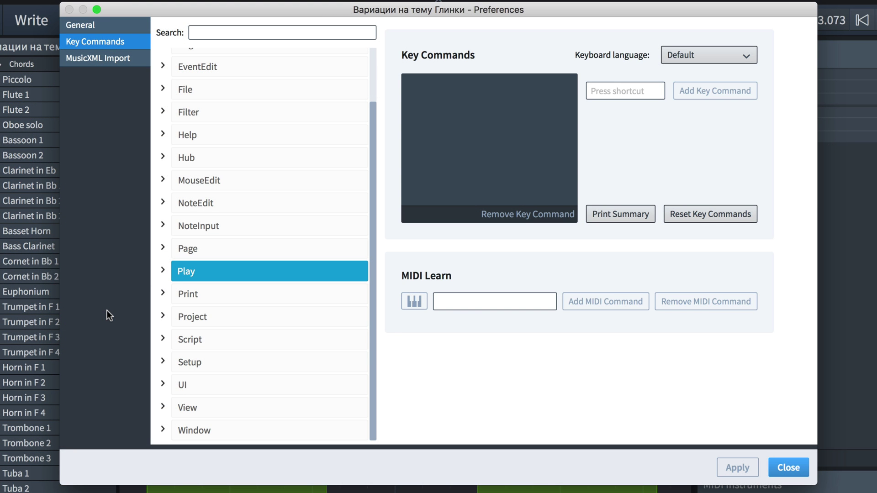
# Expand the Play key command category and Start or Stop Playback's play-from variants.
pyautogui.click(163, 270)
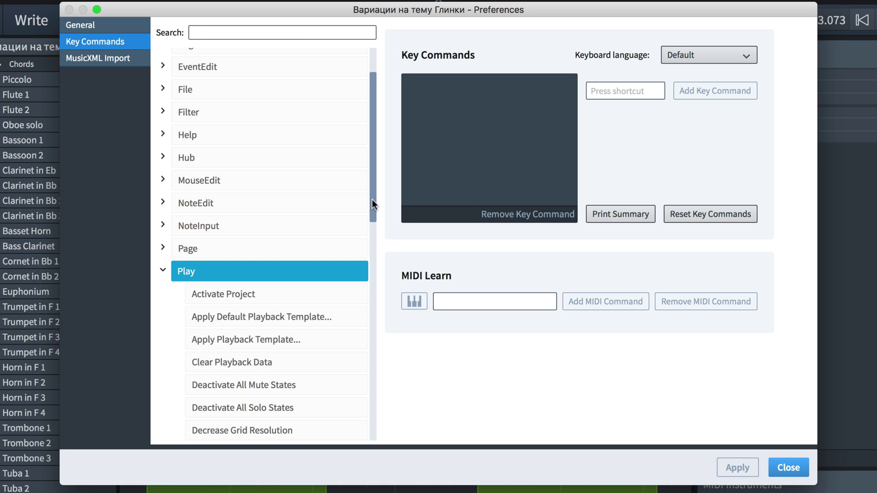
pyautogui.moveTo(372, 199); pyautogui.dragTo(372, 387)
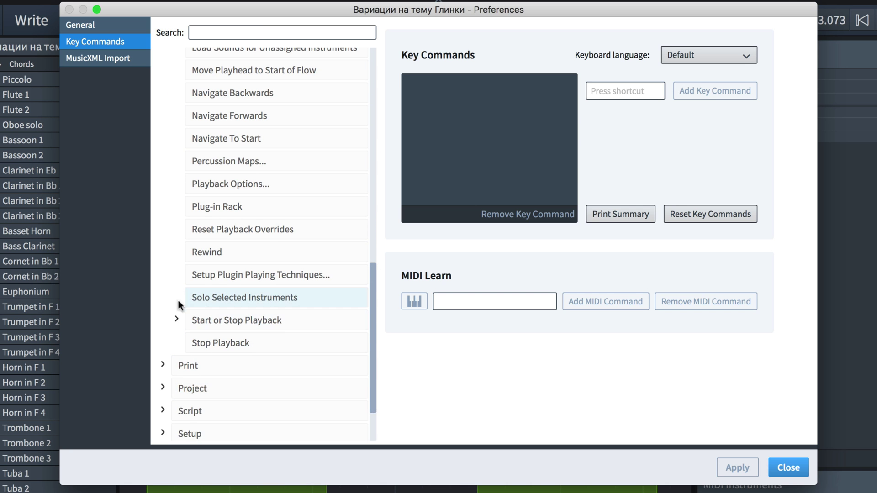
pyautogui.click(177, 319)
pyautogui.scroll(-5, 283, 321)
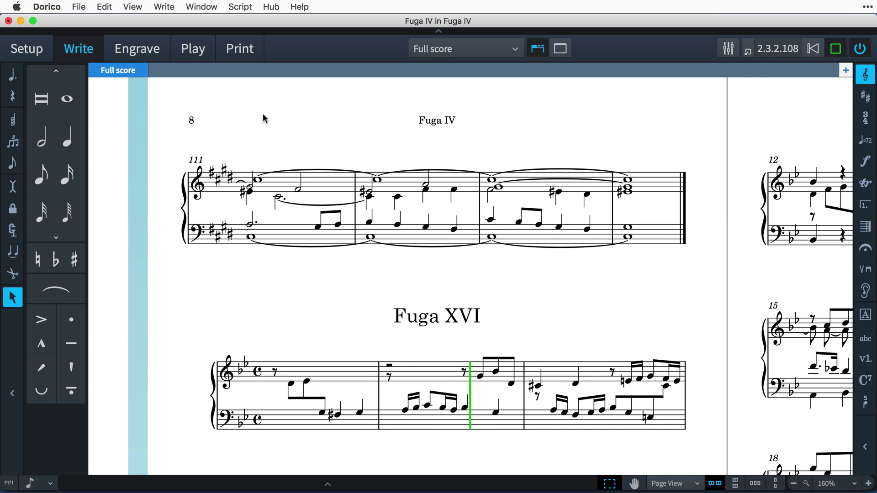
# Stop playback and raise the gap between flows in Playback Options Timing to 4.0 seconds.
pyautogui.press('space')
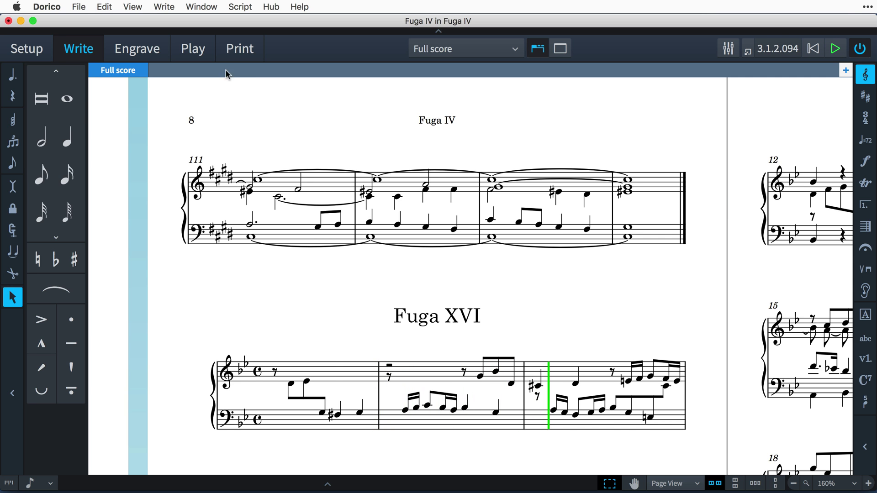
pyautogui.press('super+3')
pyautogui.press('super+shift+p')
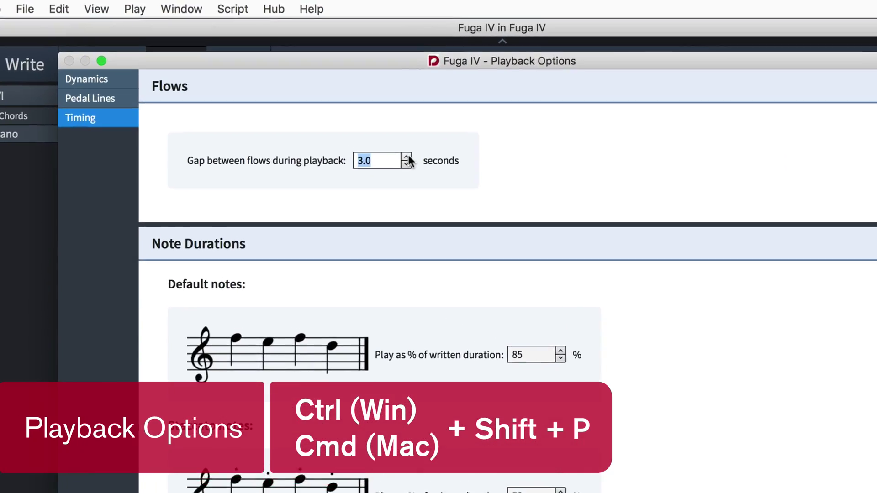
pyautogui.click(383, 135)
pyautogui.click(383, 135)
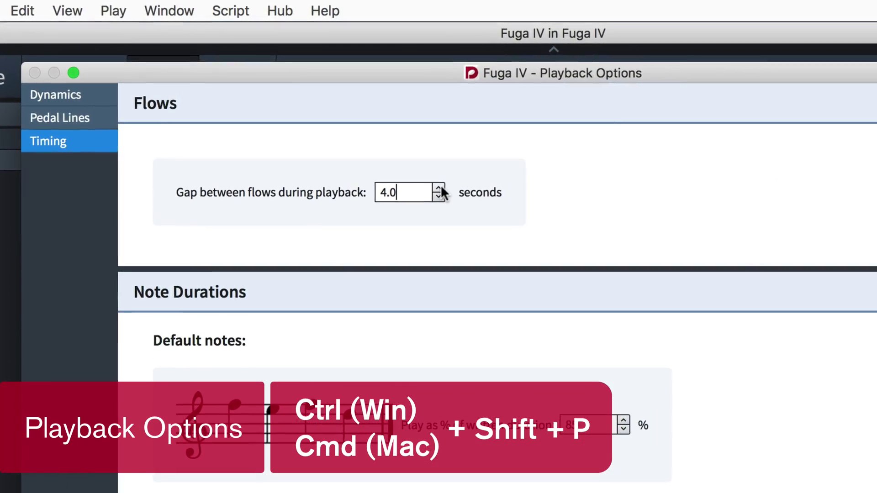